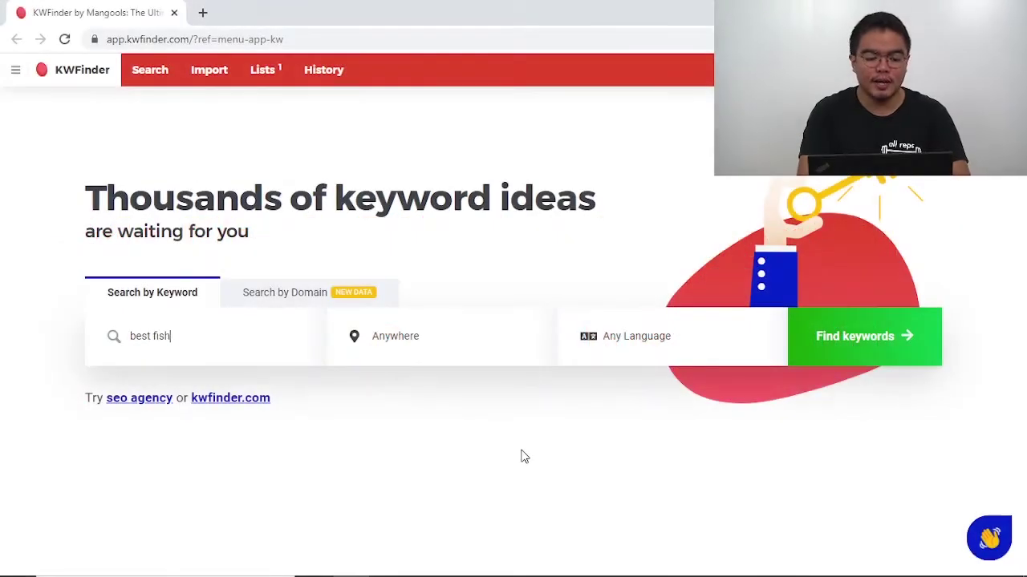
Run the KWFinder keyword search for 'best fish food'
key("Return")
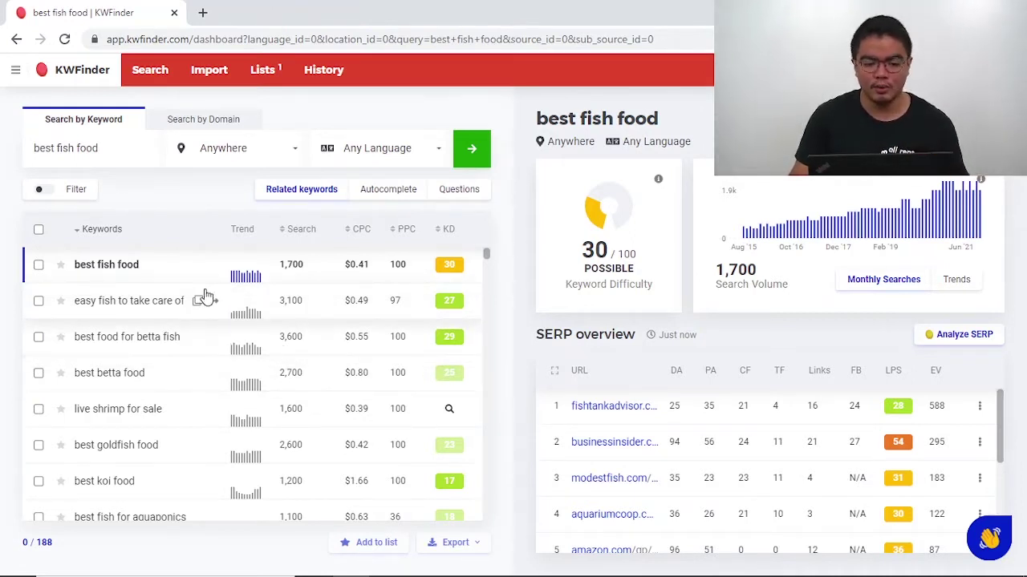
Sort the 'best fish food' suggestions by the Search column, highest volume first
scroll(201, 385, "down", 3)
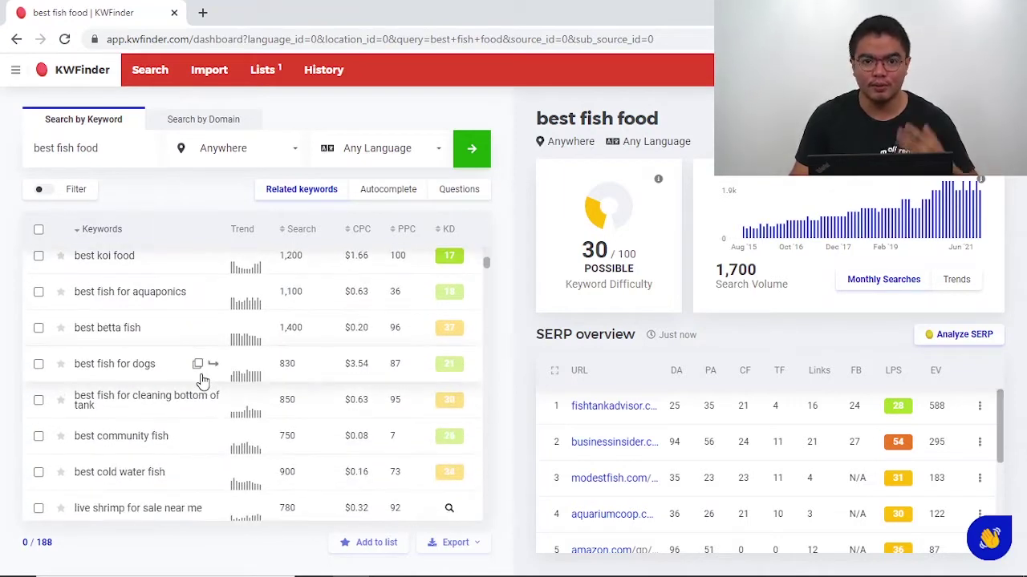
scroll(201, 381, "down", 1)
scroll(202, 384, "up", 4)
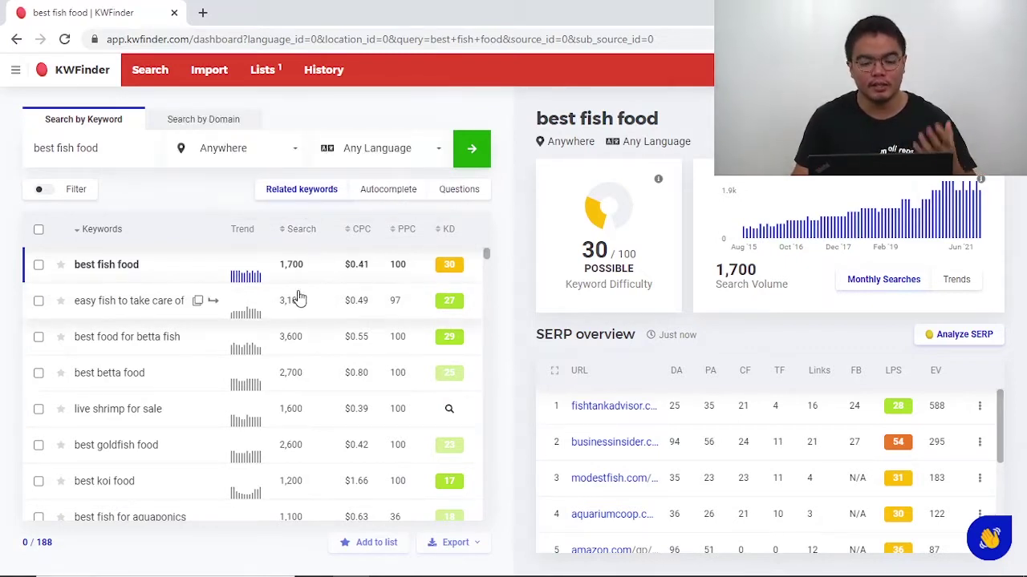
left_click(302, 229)
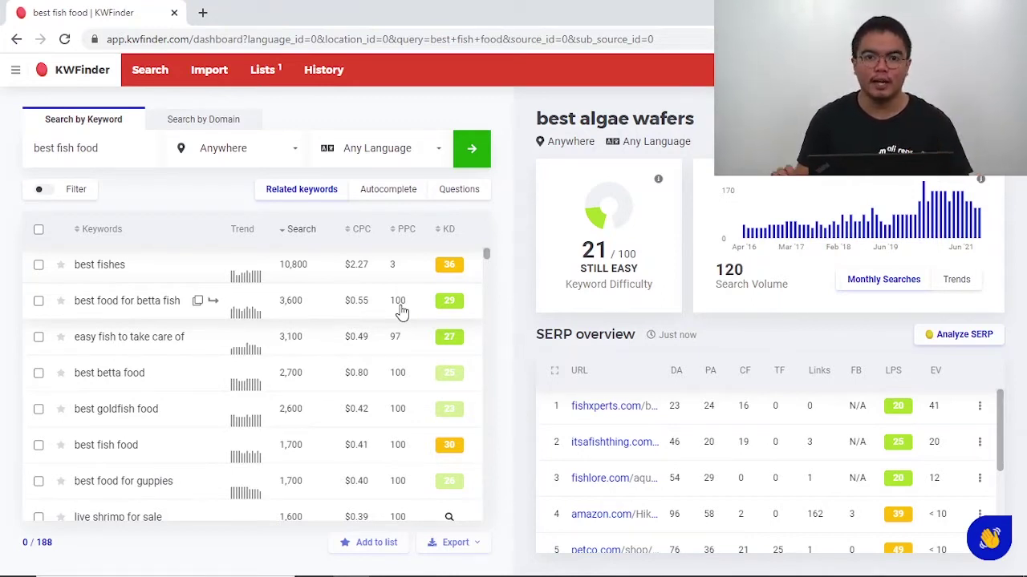
Sort the related keywords by keyword difficulty, lowest first
left_click(452, 231)
left_click(452, 231)
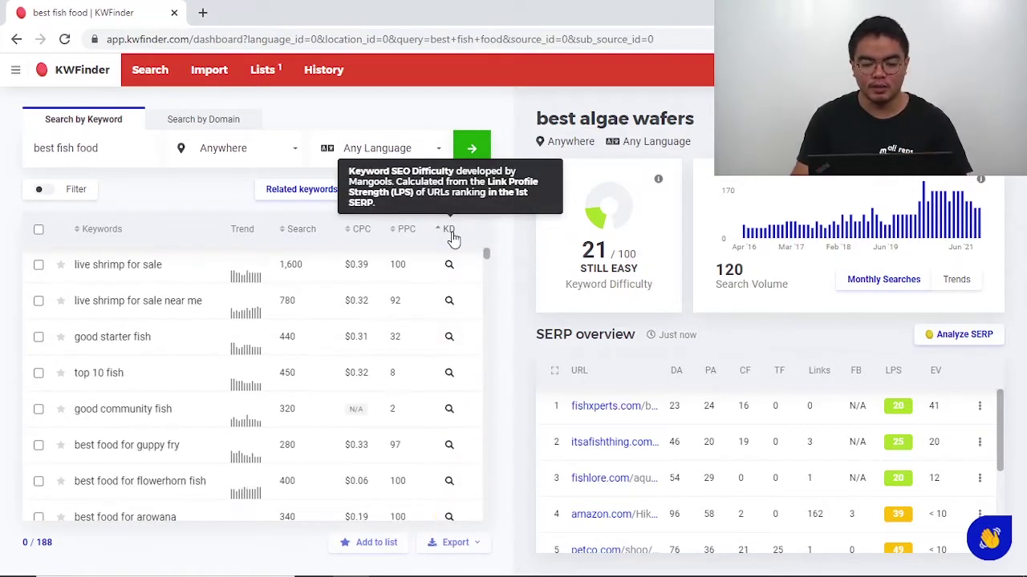
scroll(437, 307, "down", 3)
scroll(437, 307, "down", 15)
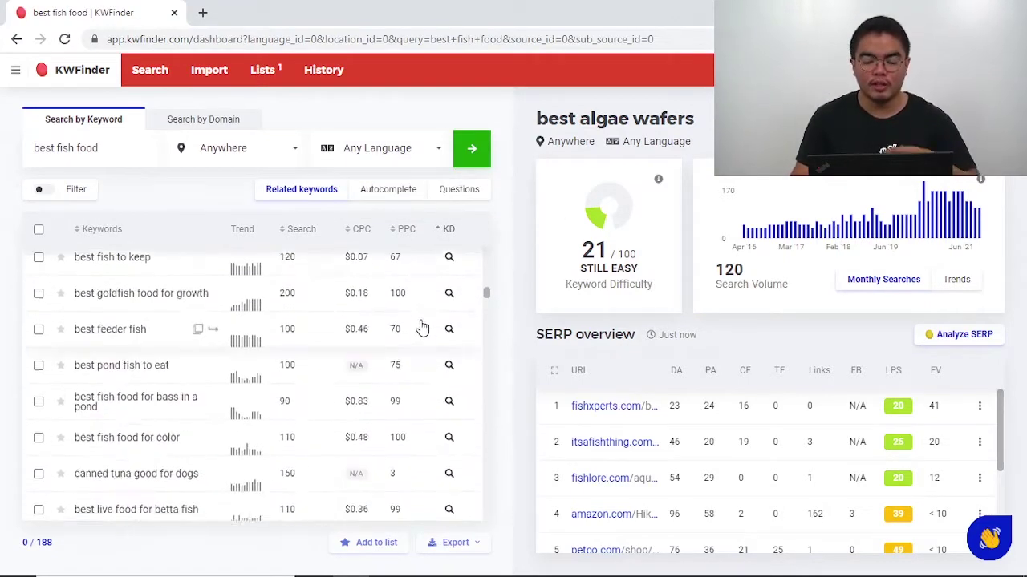
scroll(422, 325, "down", 15)
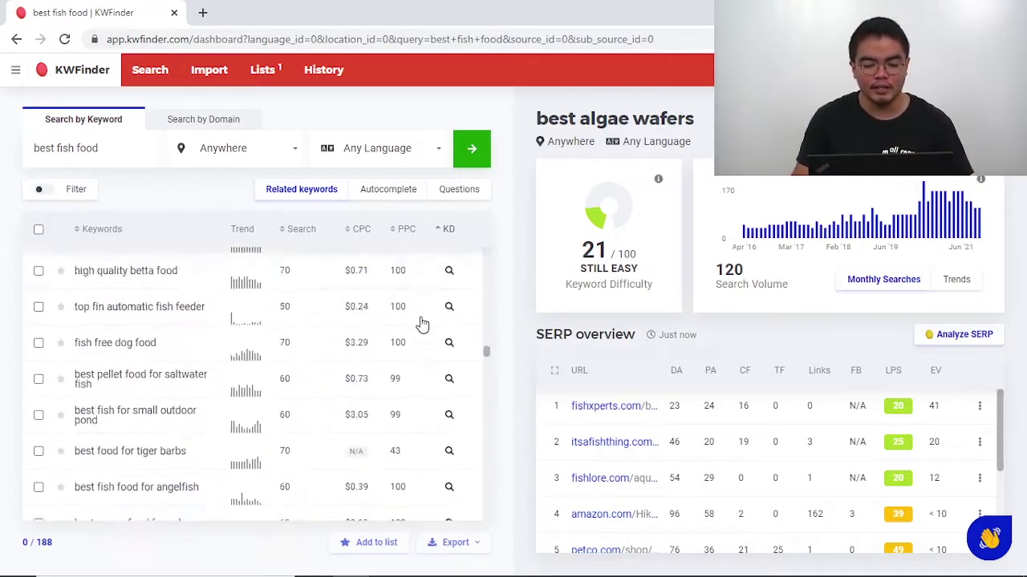
scroll(419, 327, "down", 3)
scroll(413, 353, "up", 2)
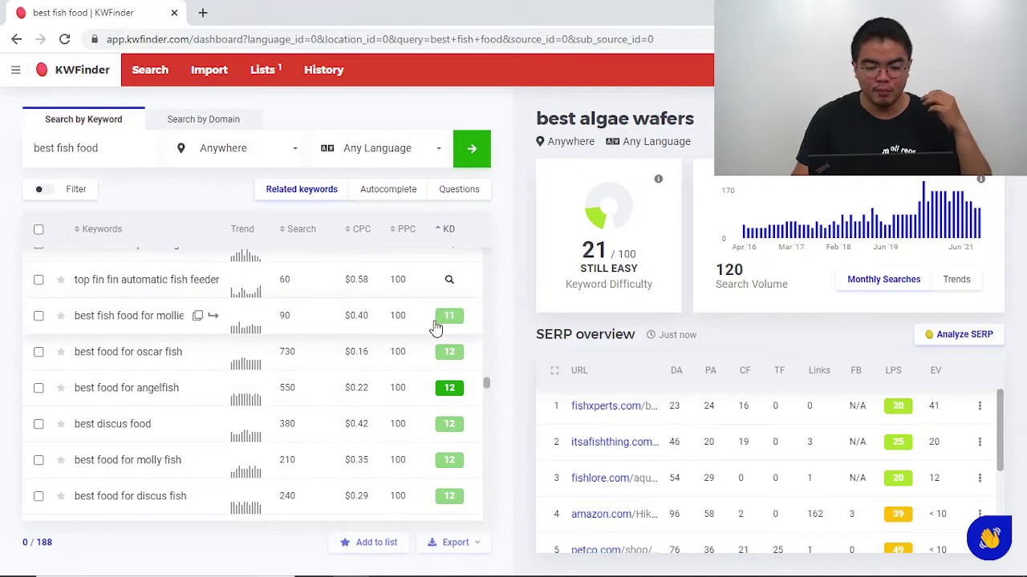
Browse the KD-sorted list, where entries like 'live shrimp for sale' lack a score
mouse_move(440, 327)
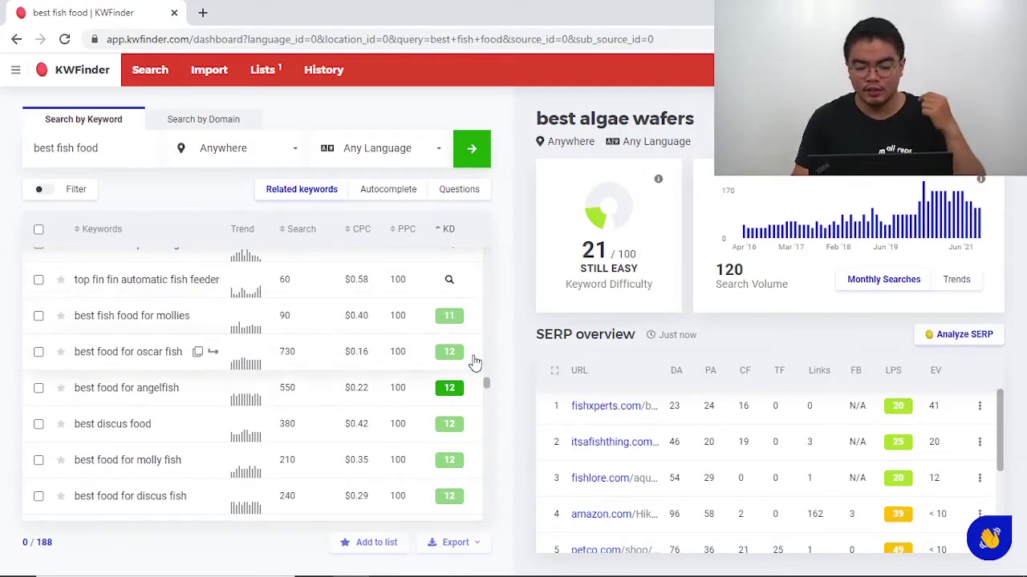
scroll(474, 363, "down", 6)
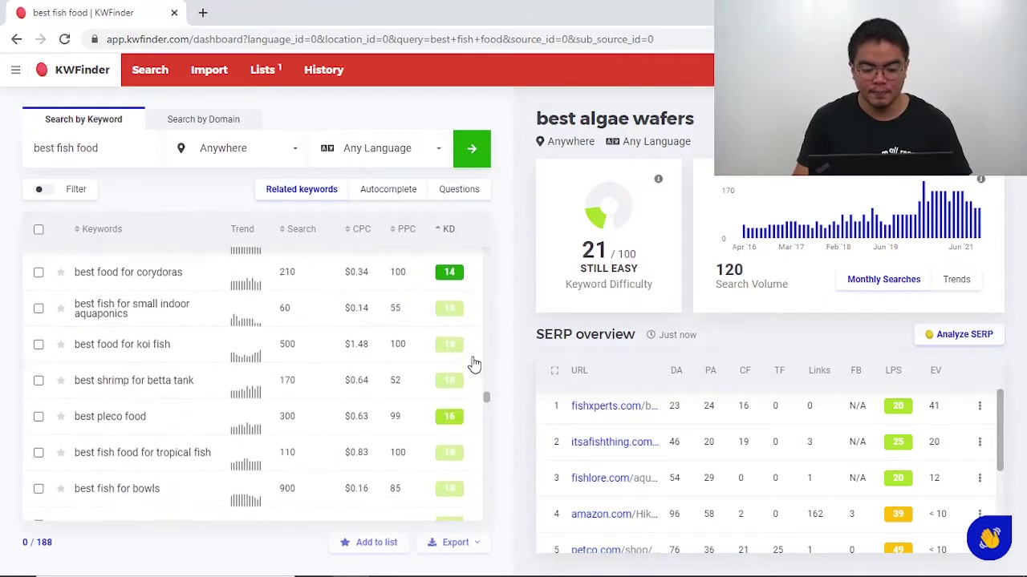
scroll(474, 363, "down", 2)
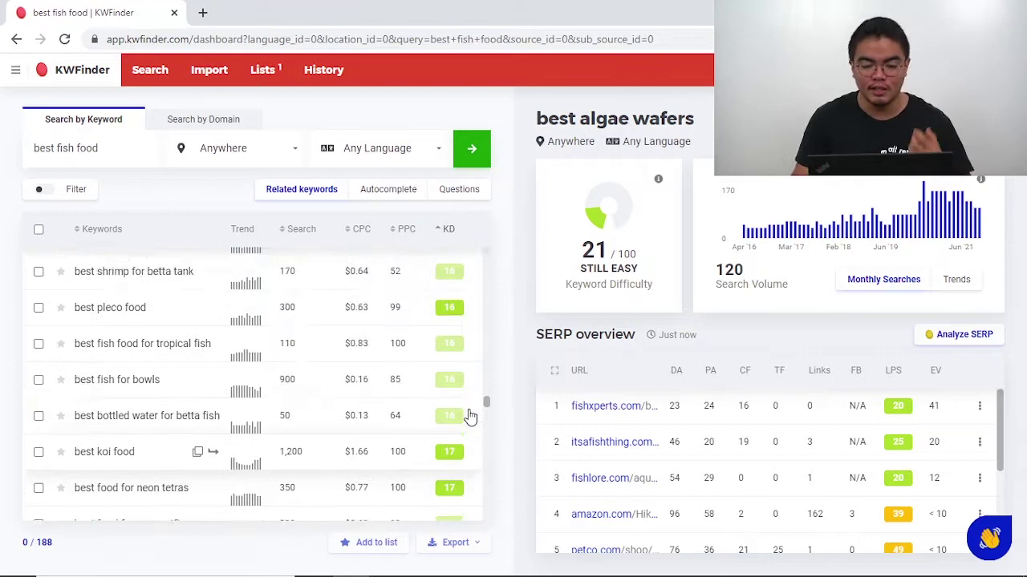
scroll(470, 416, "down", 10)
scroll(470, 417, "down", 10)
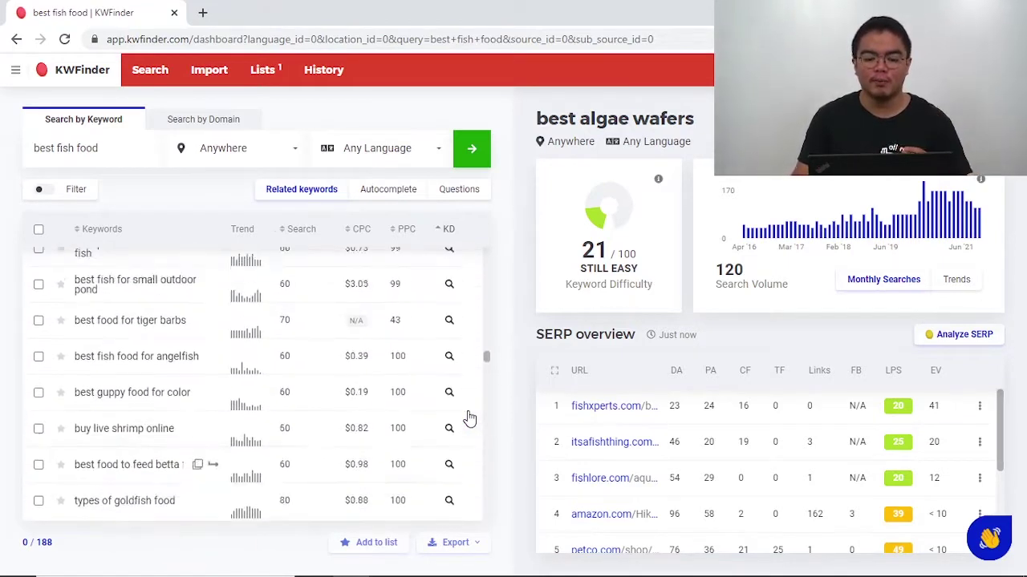
scroll(470, 418, "up", 10)
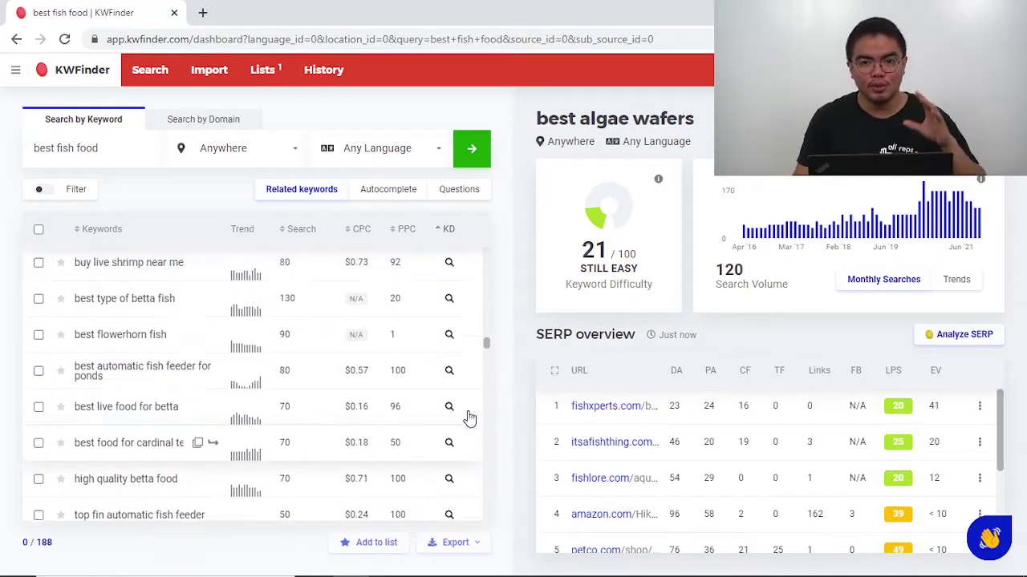
scroll(470, 418, "up", 10)
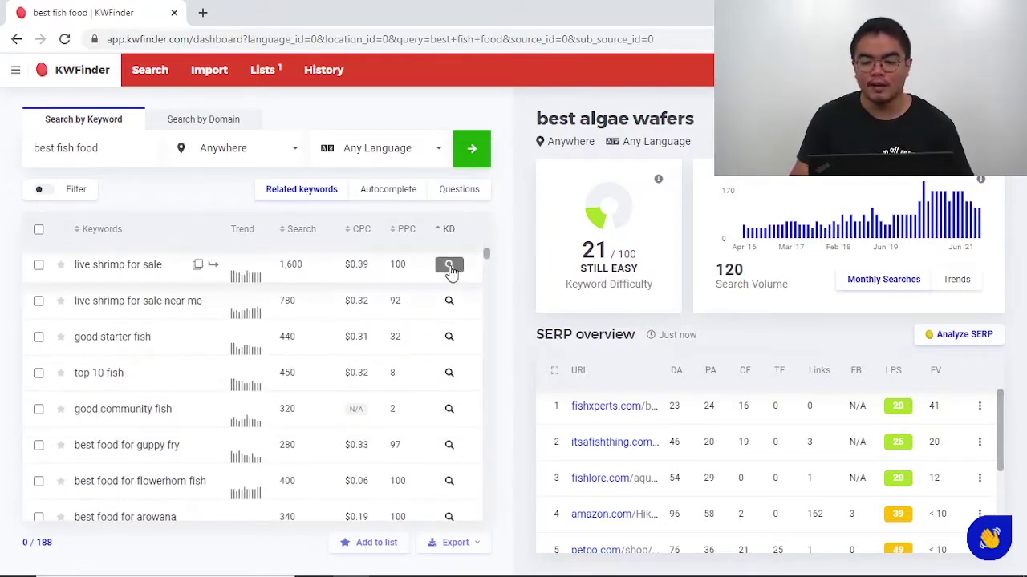
Calculate difficulty for 'live shrimp for sale', then search the new seed 'best fish food for'
left_click(450, 267)
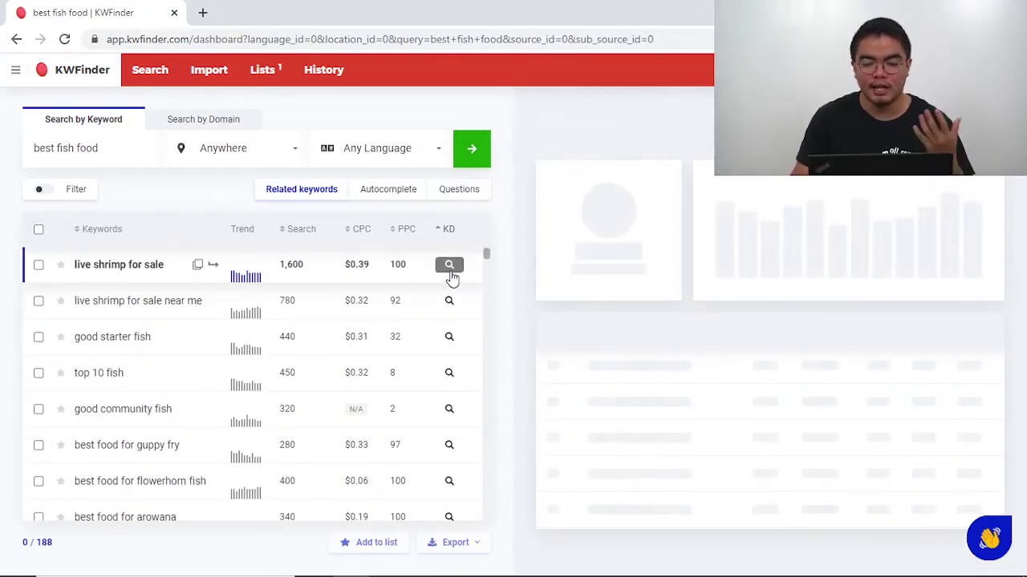
scroll(449, 273, "down", 1)
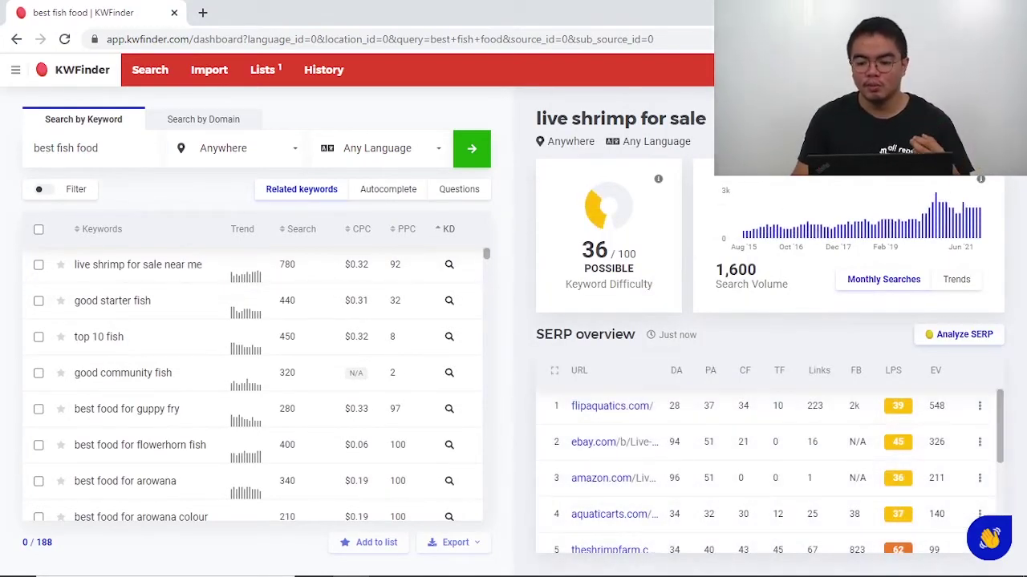
left_click(995, 69)
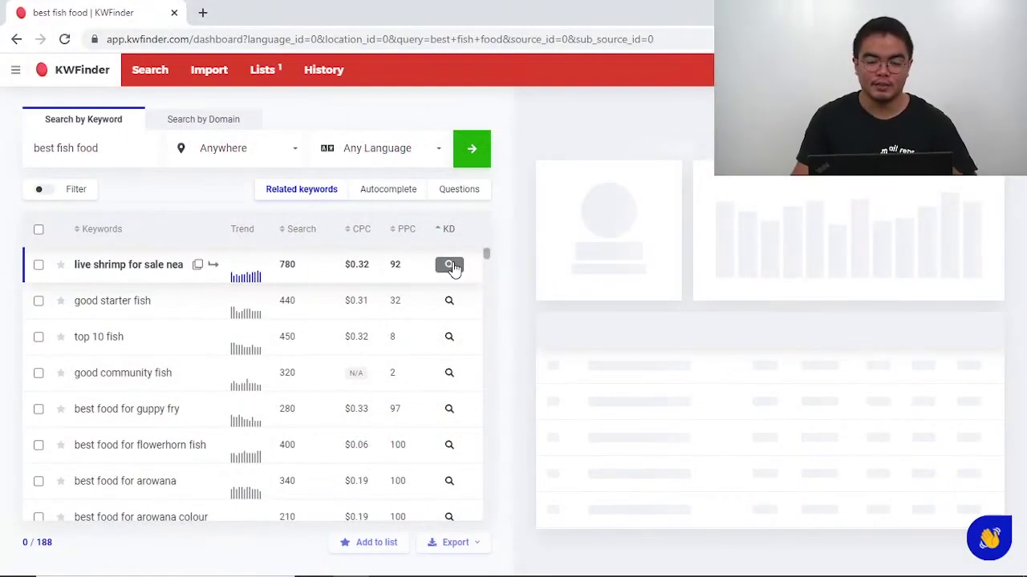
scroll(446, 300, "down", 2)
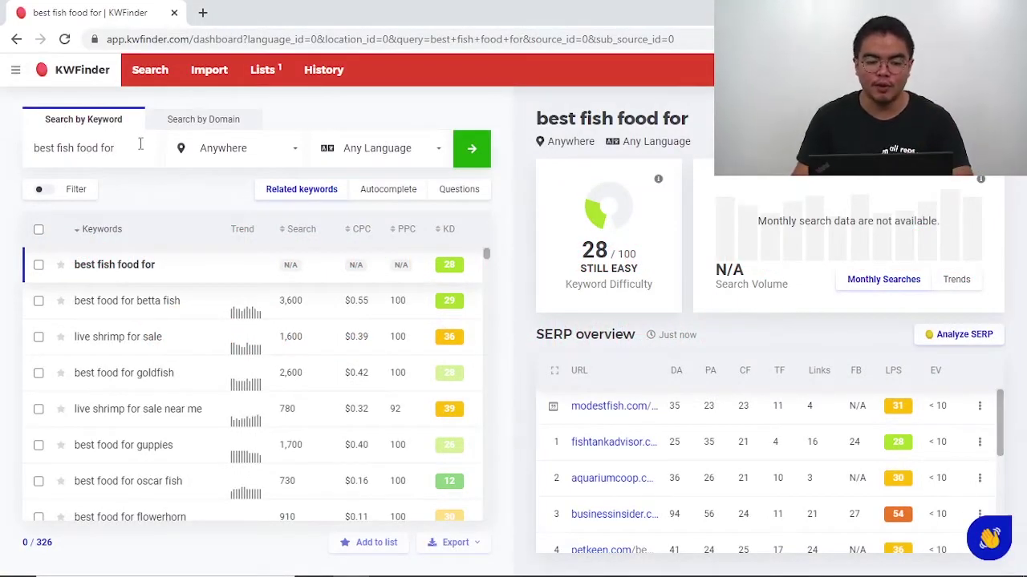
Show Autocomplete suggestions for 'best fish food for', sorted by search volume descending
left_click(373, 198)
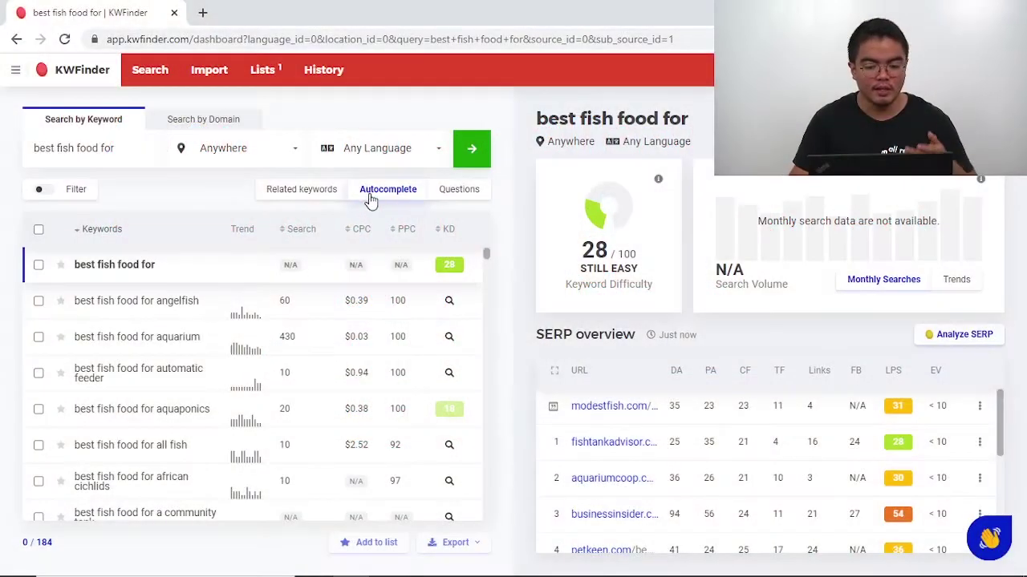
left_click(301, 233)
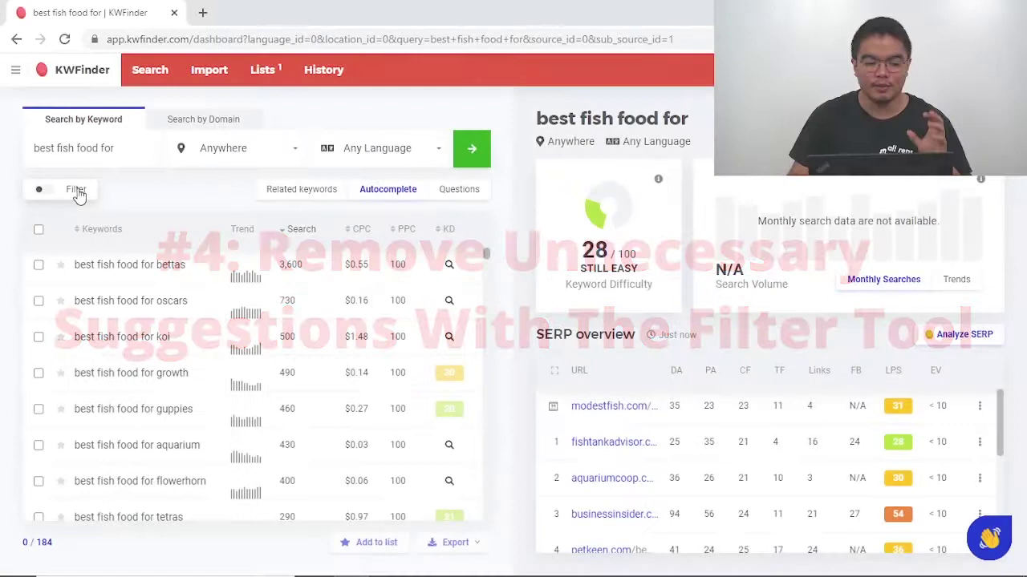
Filter the autocomplete suggestions to a minimum search volume of 300
left_click(77, 192)
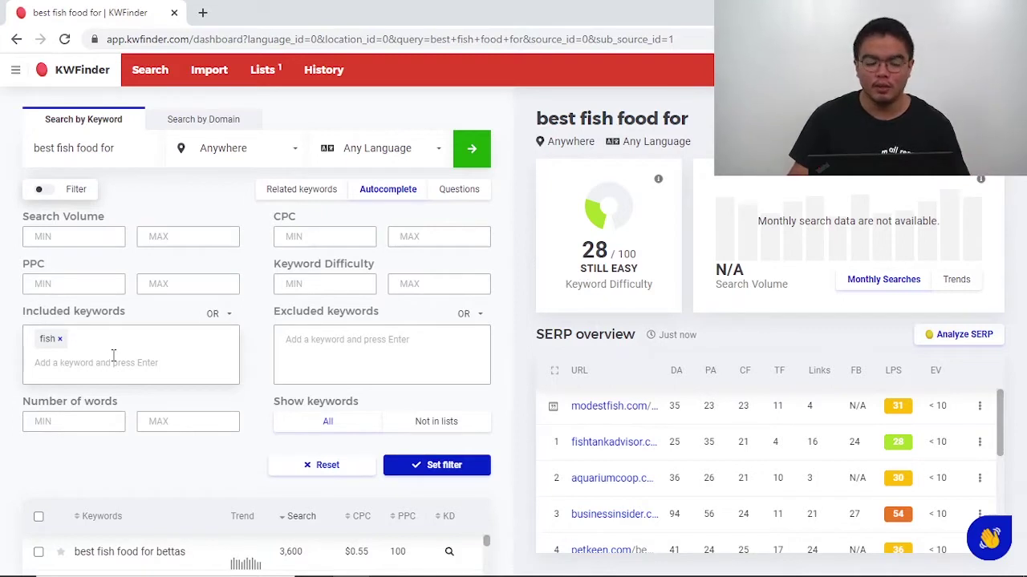
left_click(59, 339)
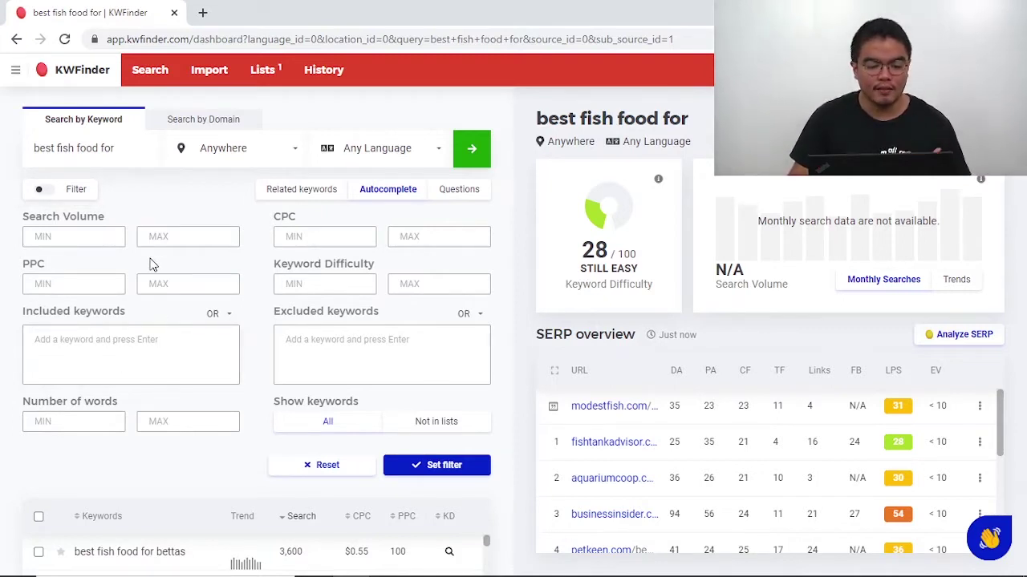
left_click(93, 240)
type("300")
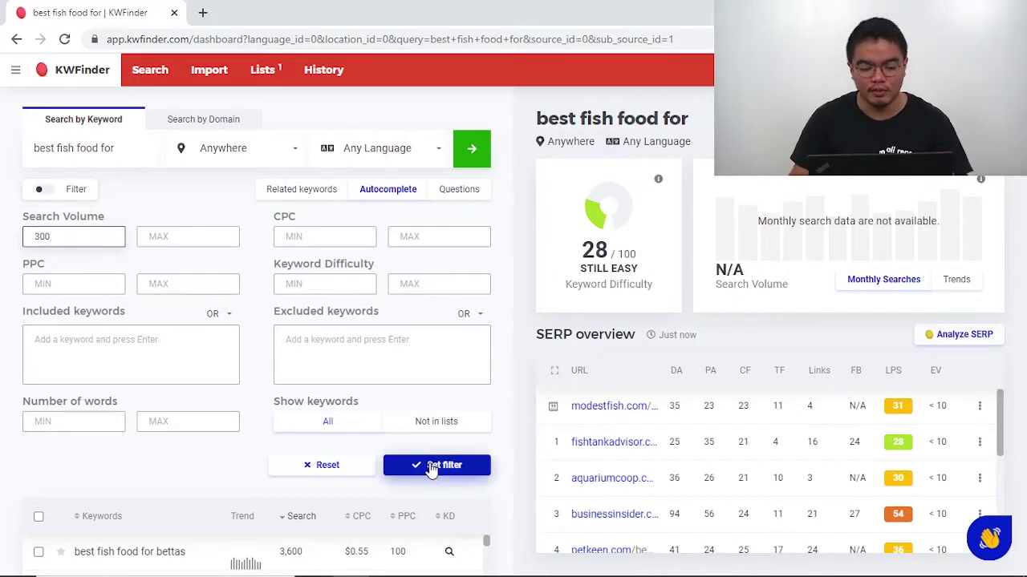
left_click(432, 468)
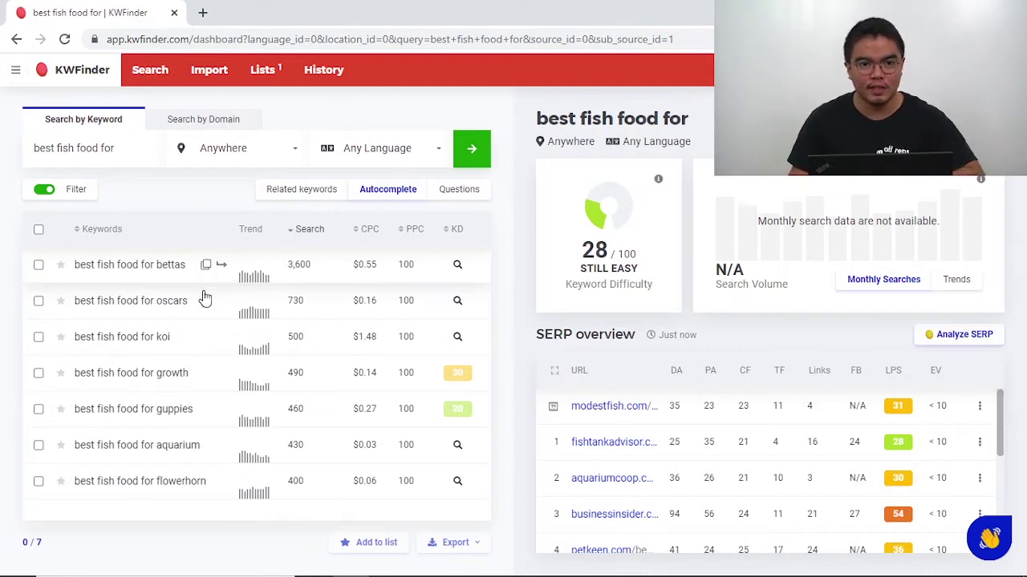
Require 'fish' as an included keyword and start excluding 'goldi'
left_click(90, 197)
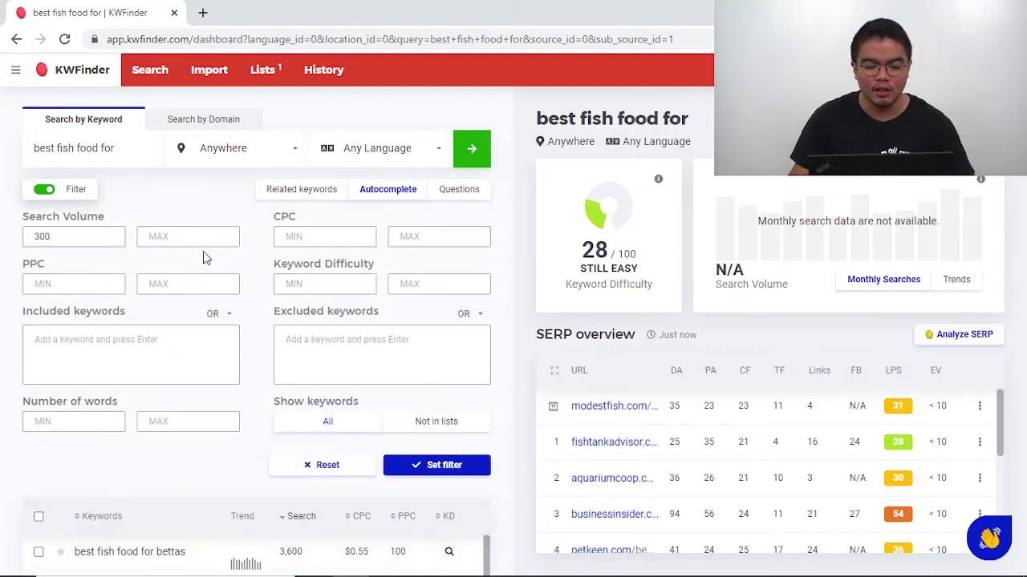
left_click(75, 347)
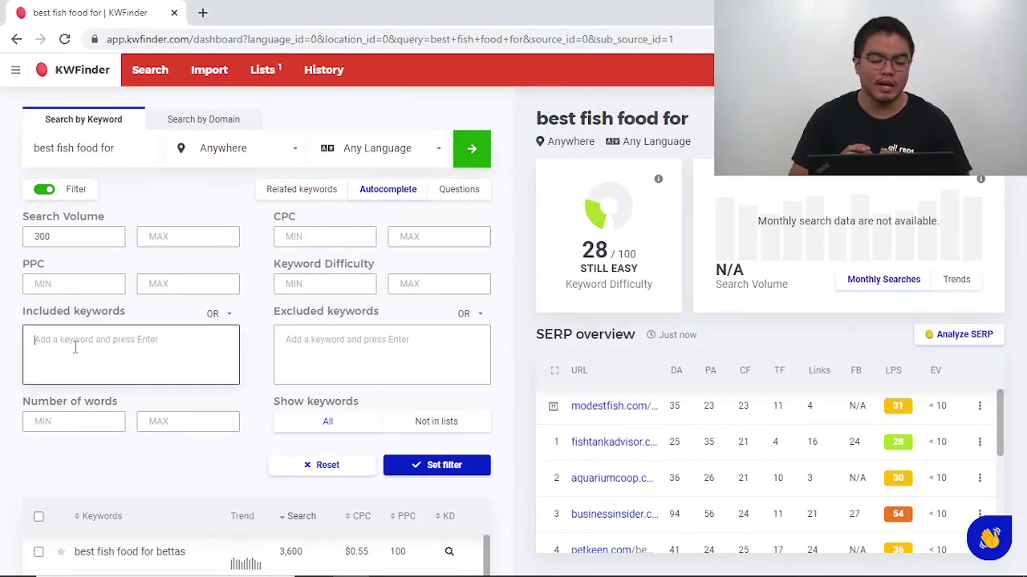
type("fish")
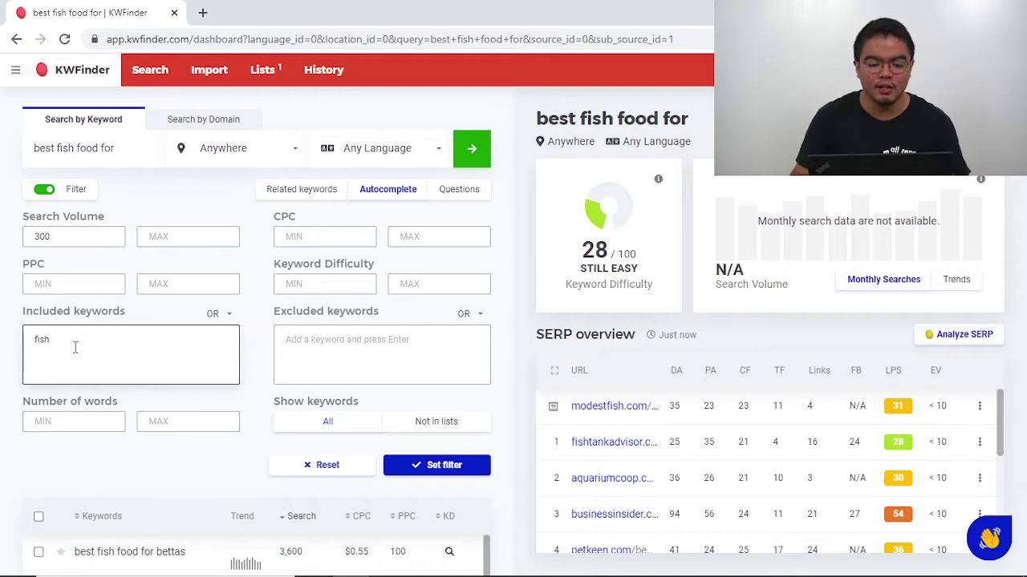
key("Return")
left_click(359, 347)
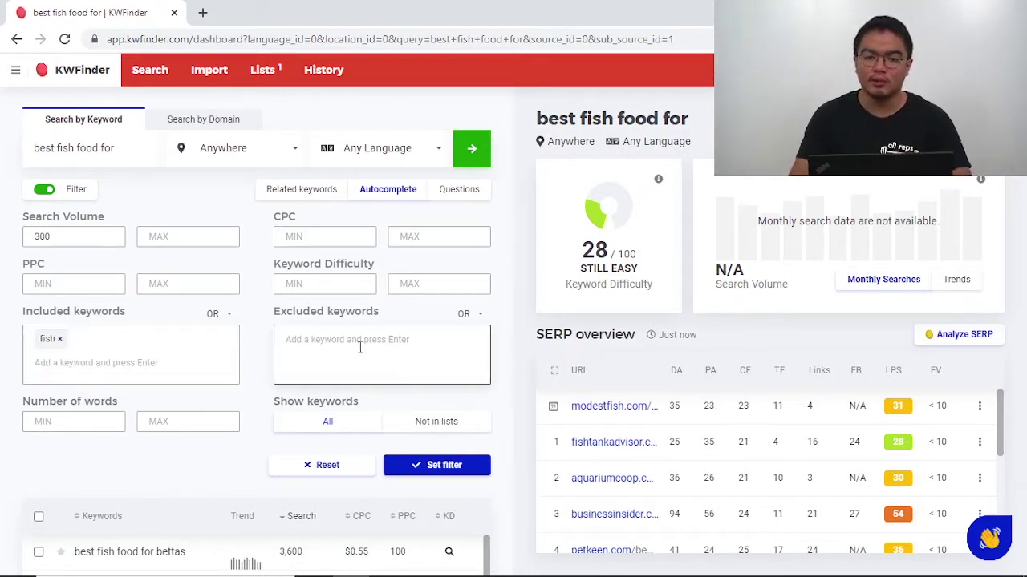
type("goldi")
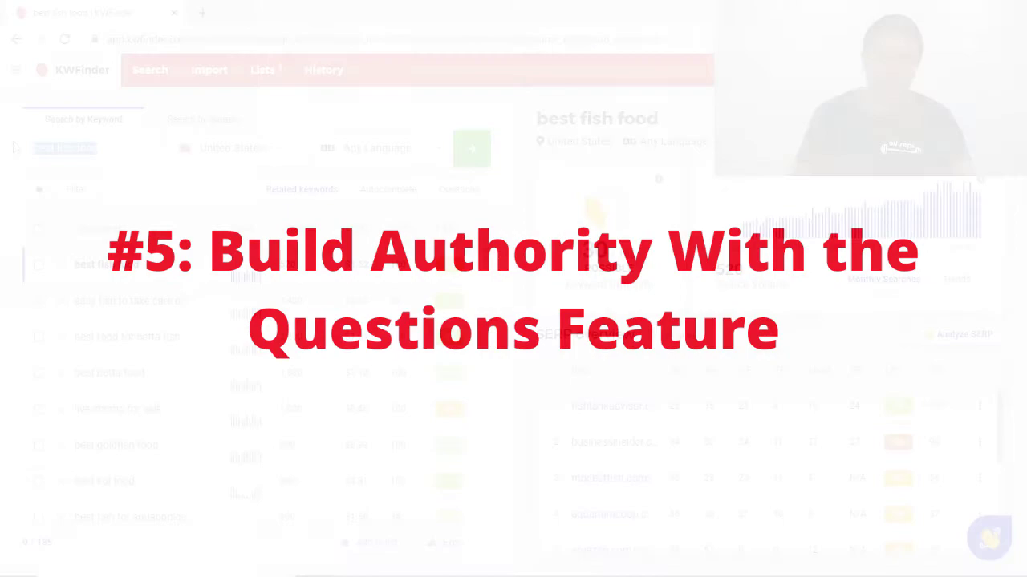
Search 'fish food' and sort its Questions keywords by search volume, highest first
type("fish food")
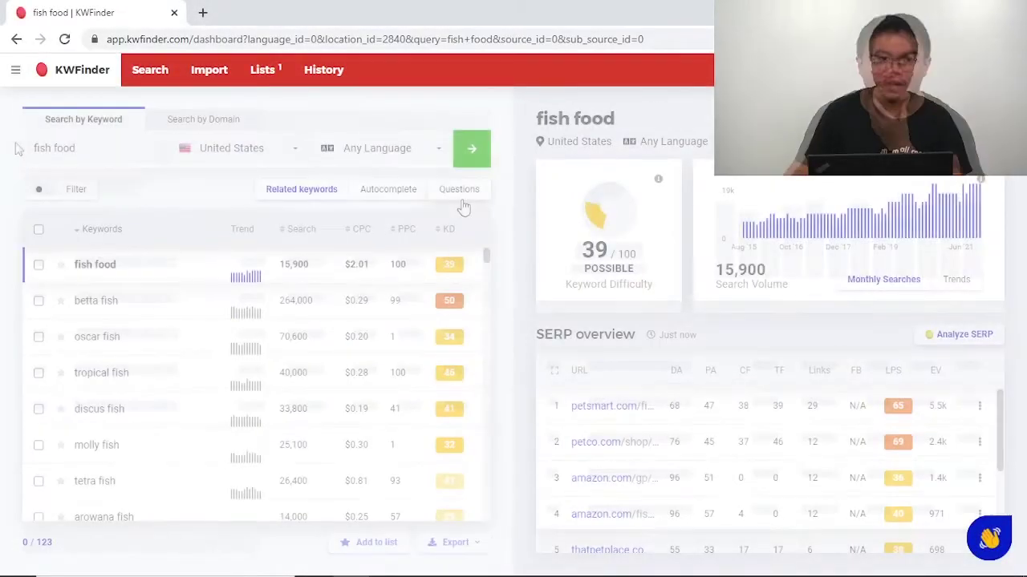
left_click(460, 198)
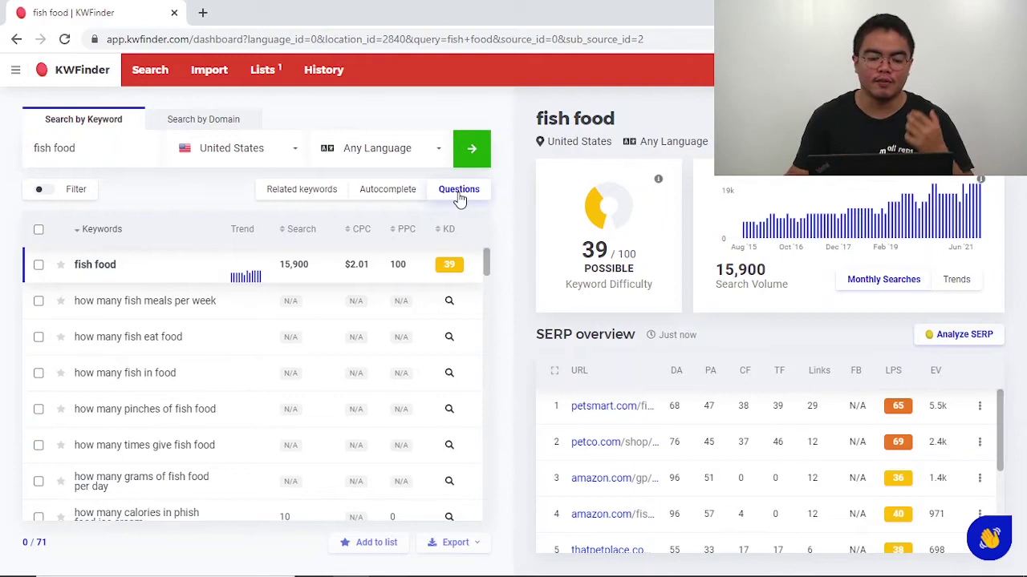
left_click(301, 231)
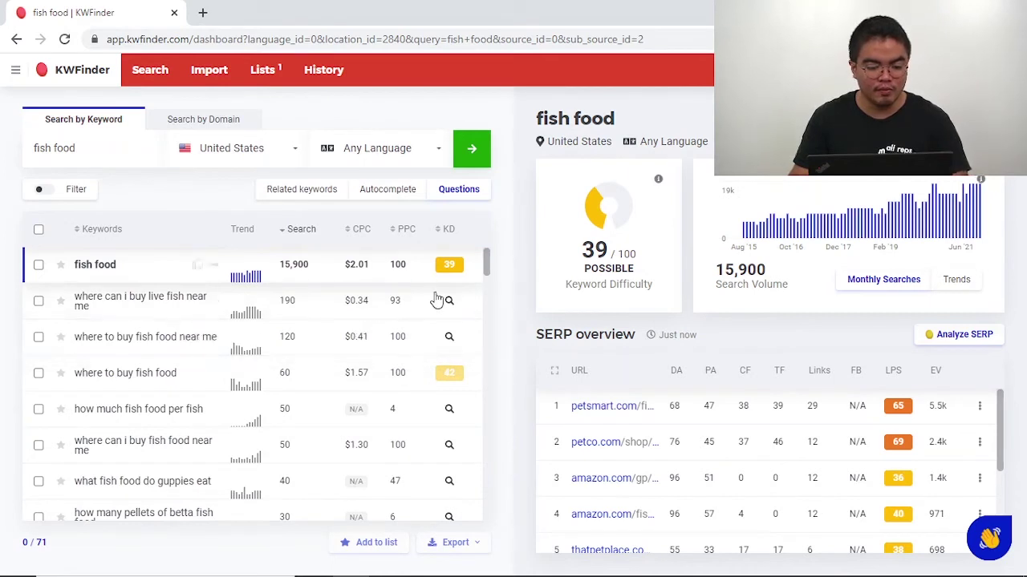
scroll(425, 305, "down", 2)
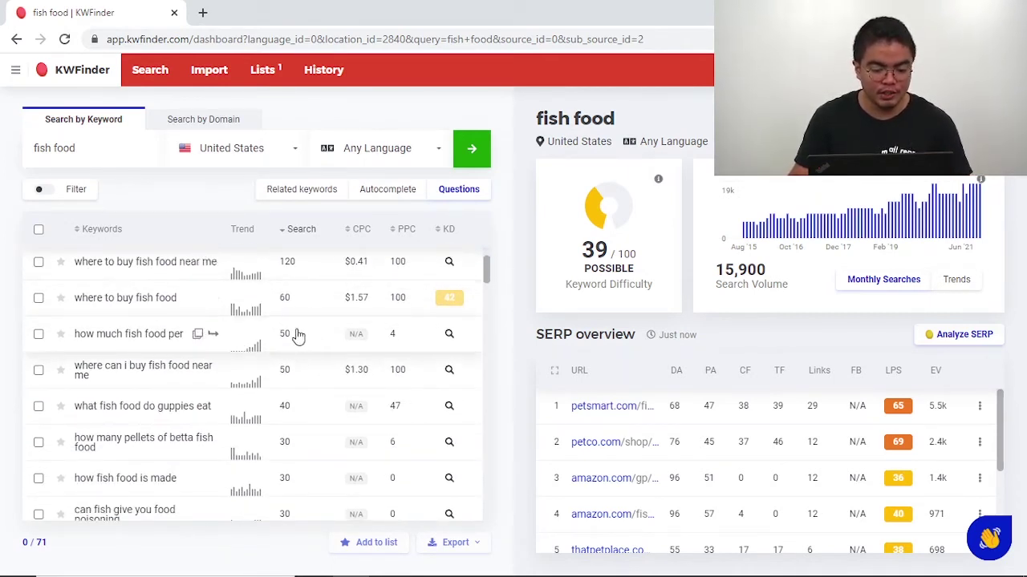
scroll(301, 330, "down", 2)
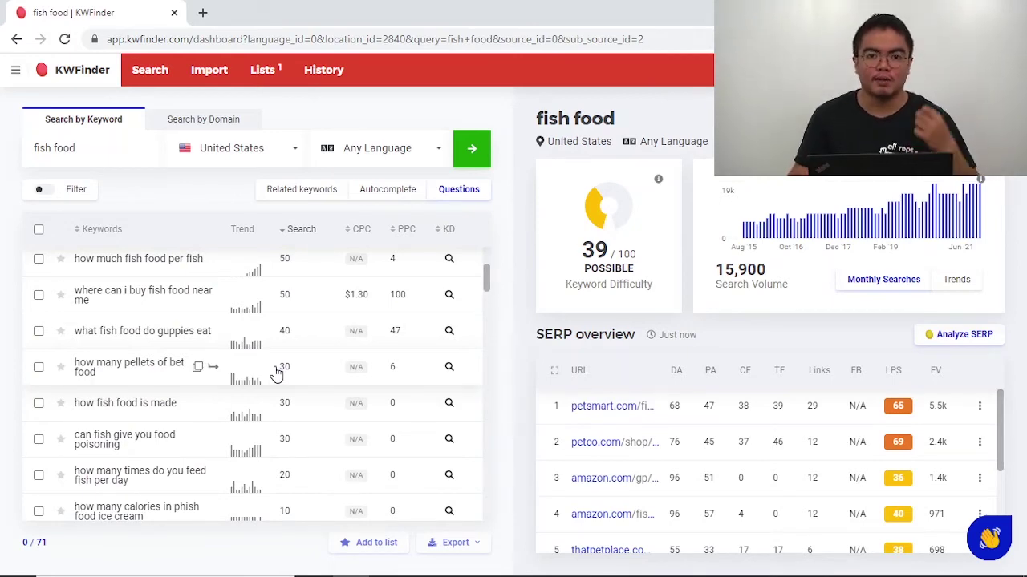
scroll(275, 371, "up", 3)
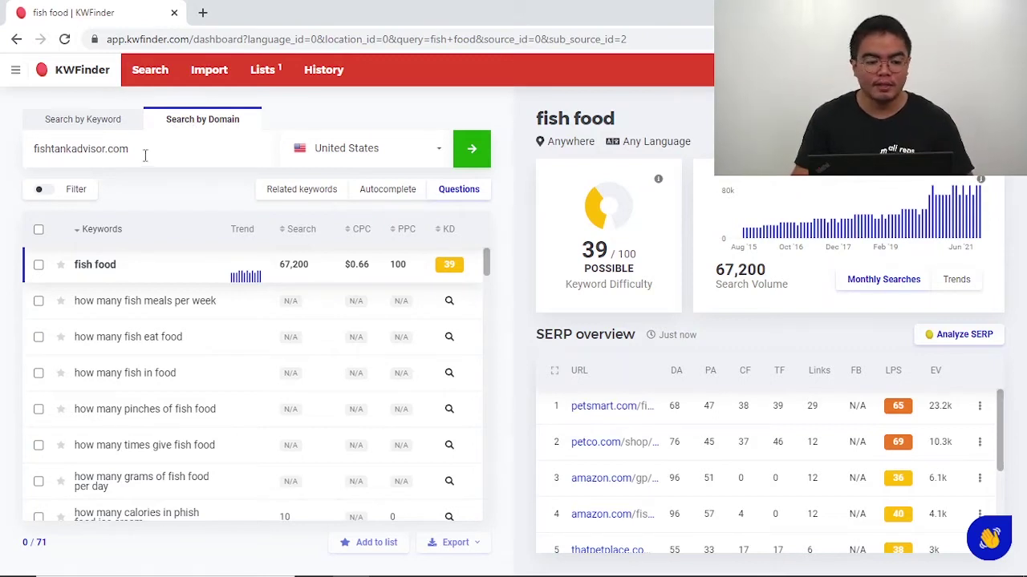
Look up fishtankadvisor.com's organic keywords and sort them by ranking position, top positions first
left_click_drag(145, 156, 24, 151)
left_click(466, 150)
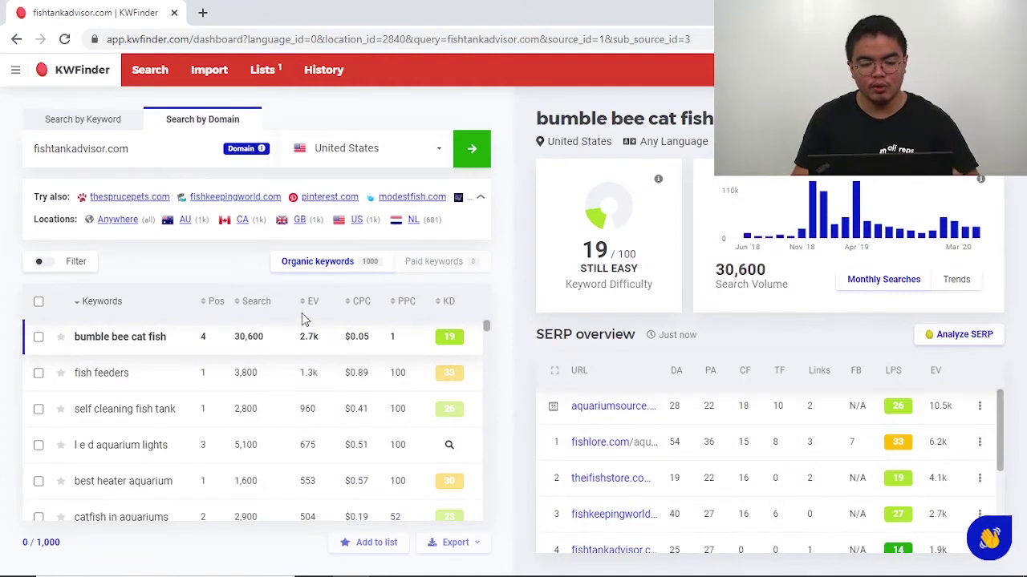
scroll(286, 363, "down", 1)
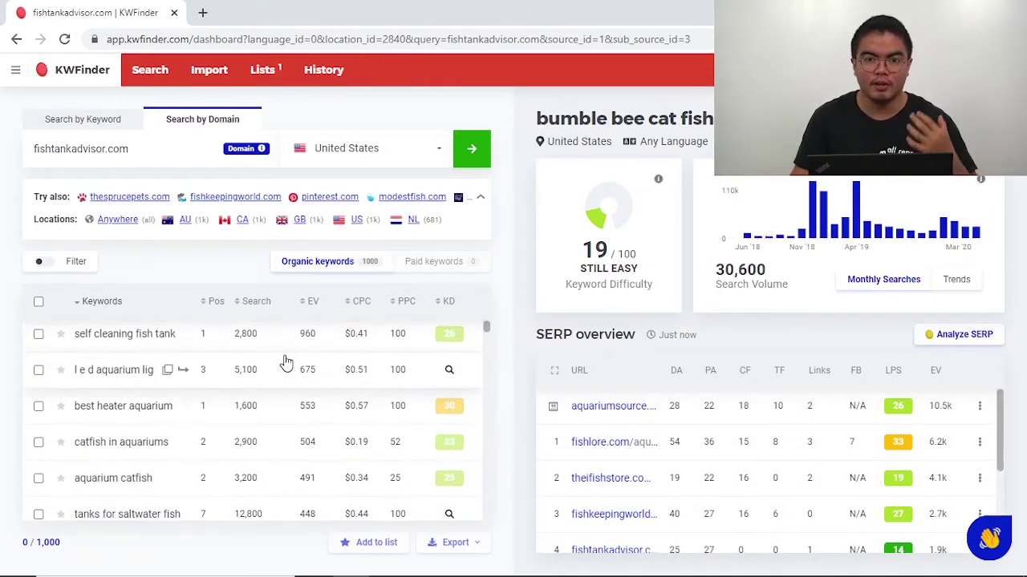
scroll(297, 385, "up", 1)
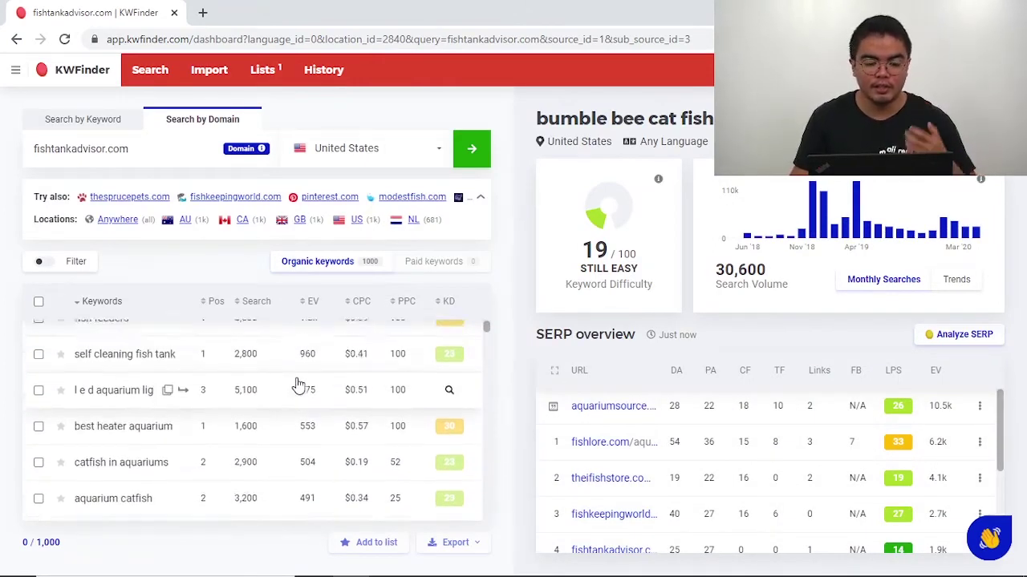
left_click(258, 304)
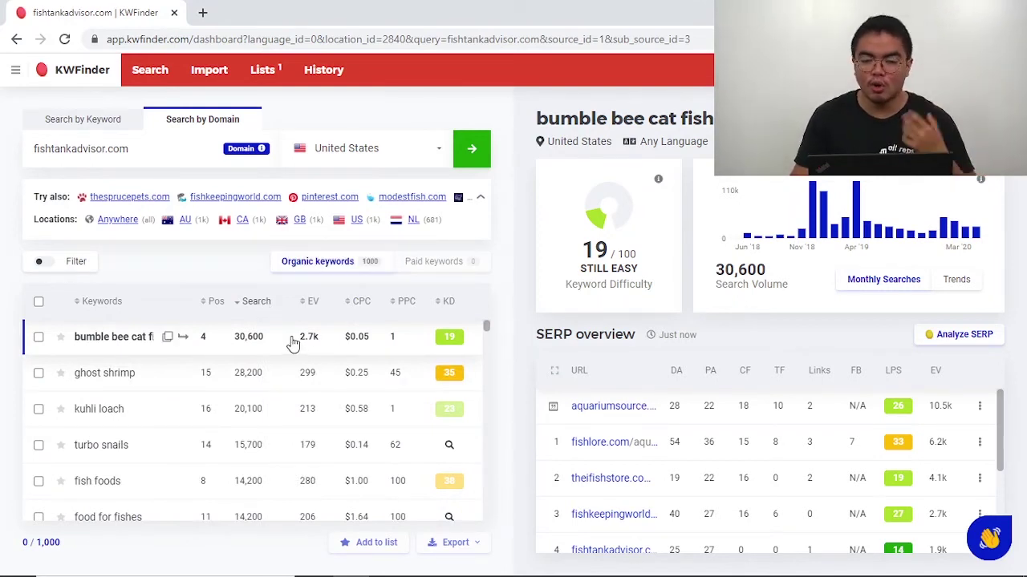
left_click(215, 312)
left_click(215, 312)
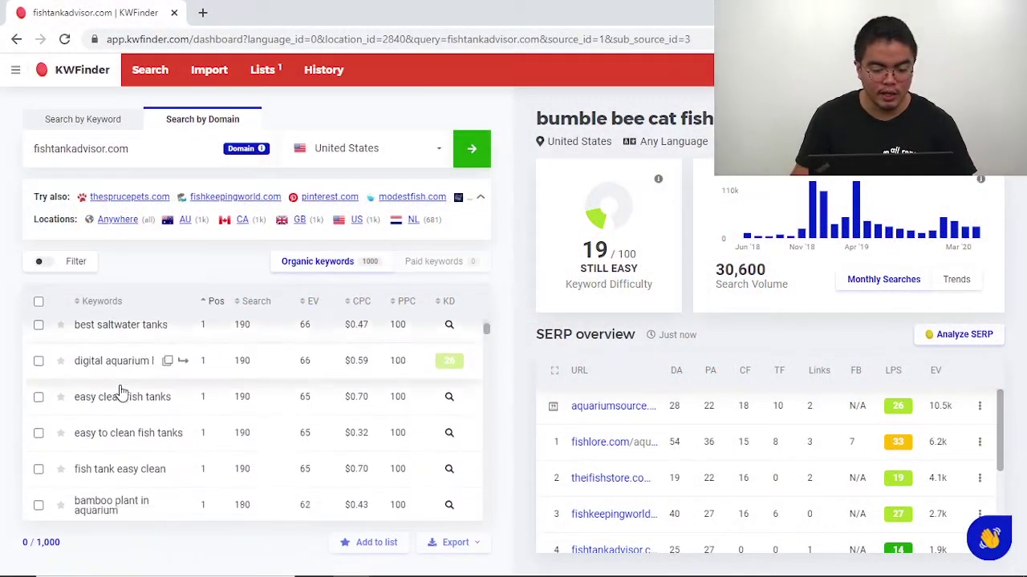
scroll(120, 391, "down", 4)
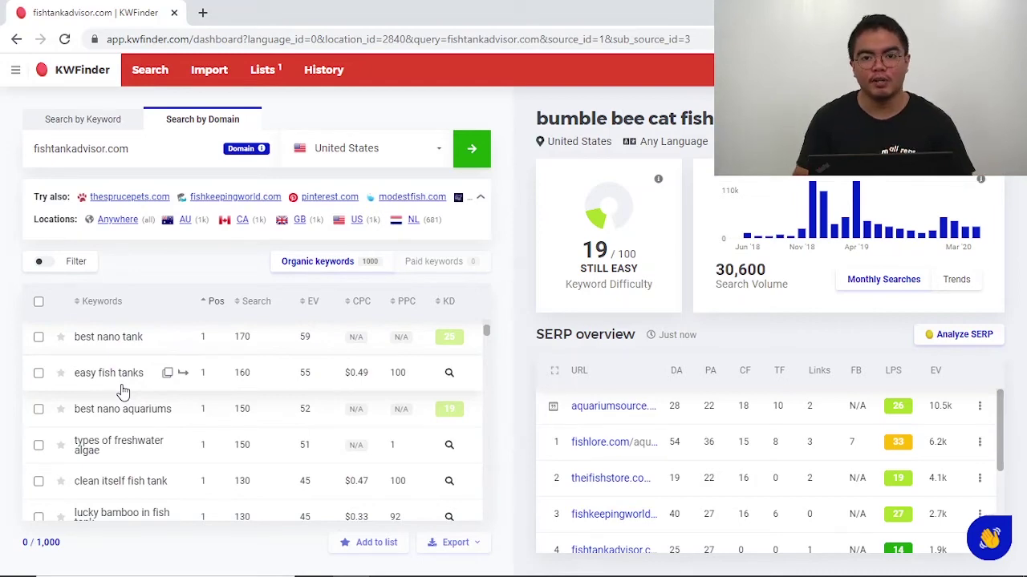
scroll(264, 401, "down", 8)
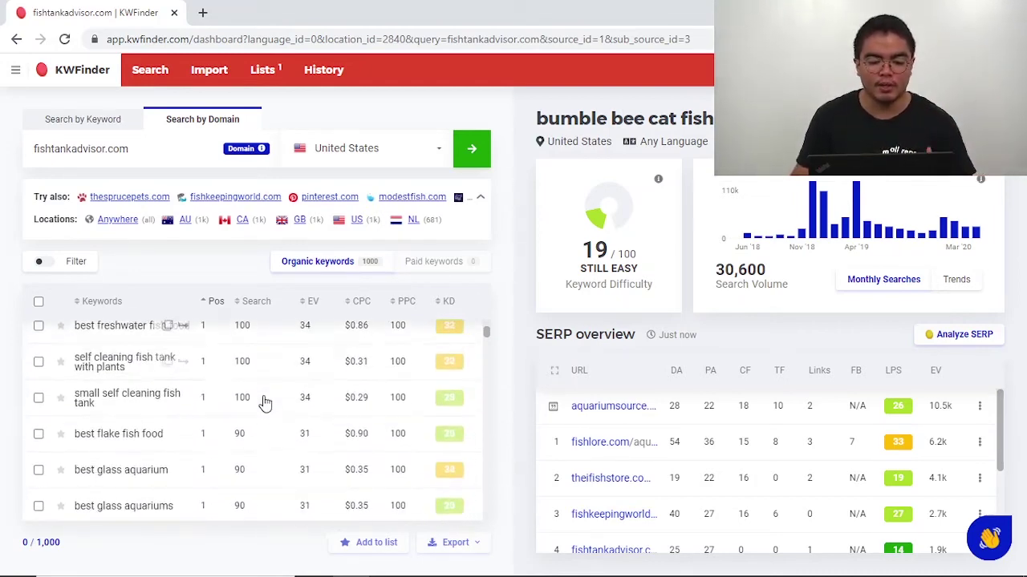
scroll(263, 401, "up", 10)
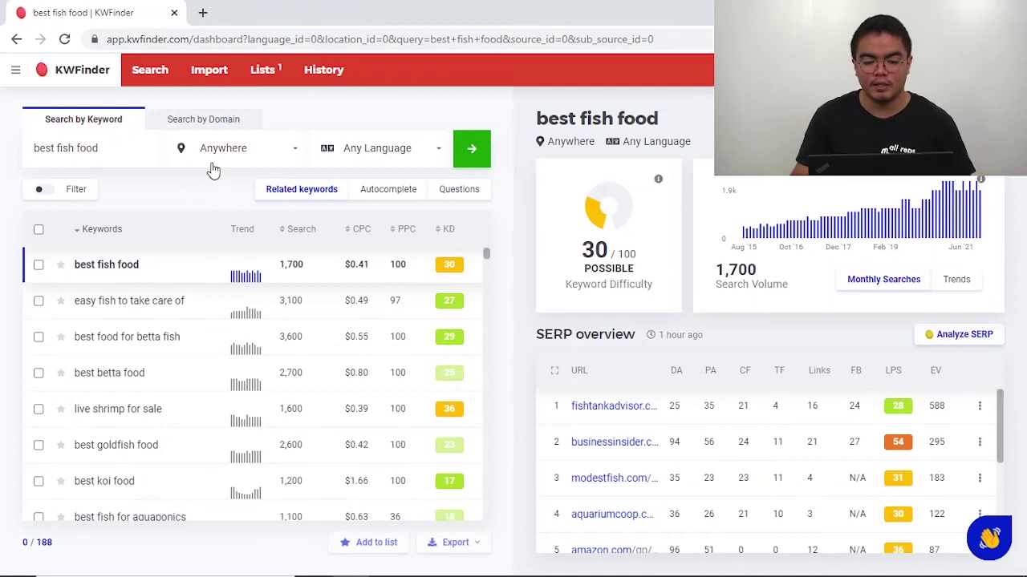
Rerun the 'best fish food' search with United States as the location
left_click(243, 156)
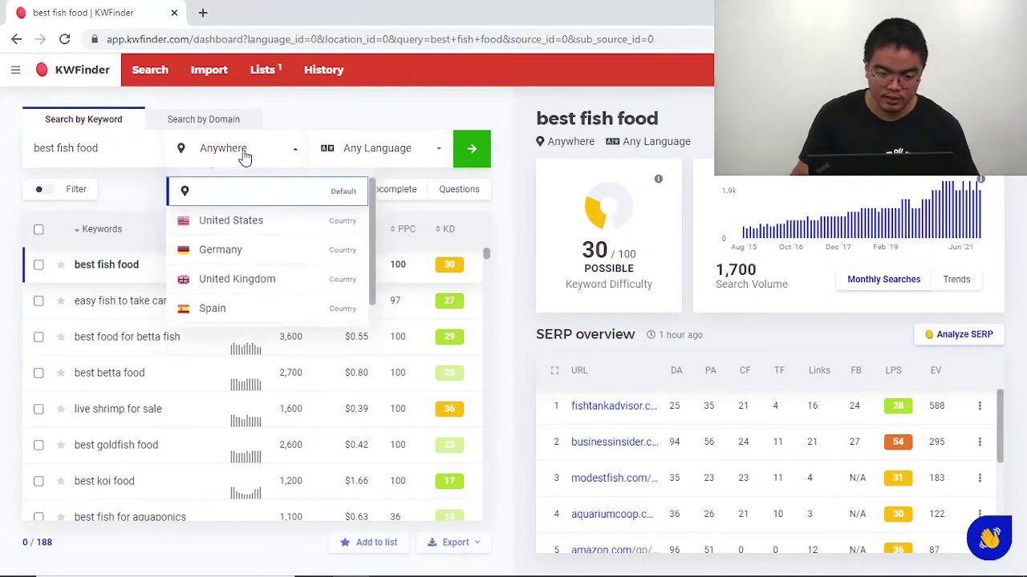
left_click(232, 239)
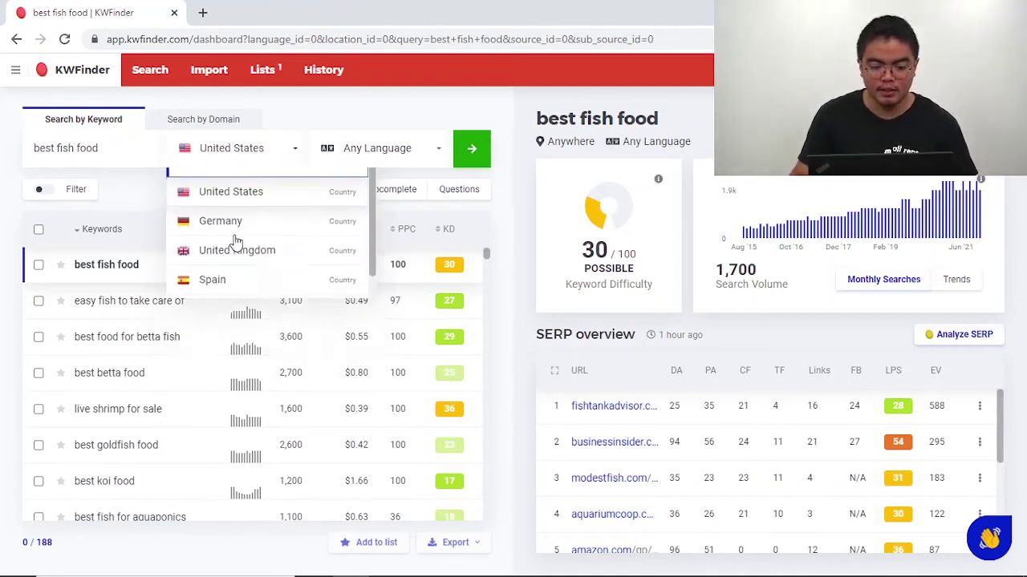
left_click(471, 148)
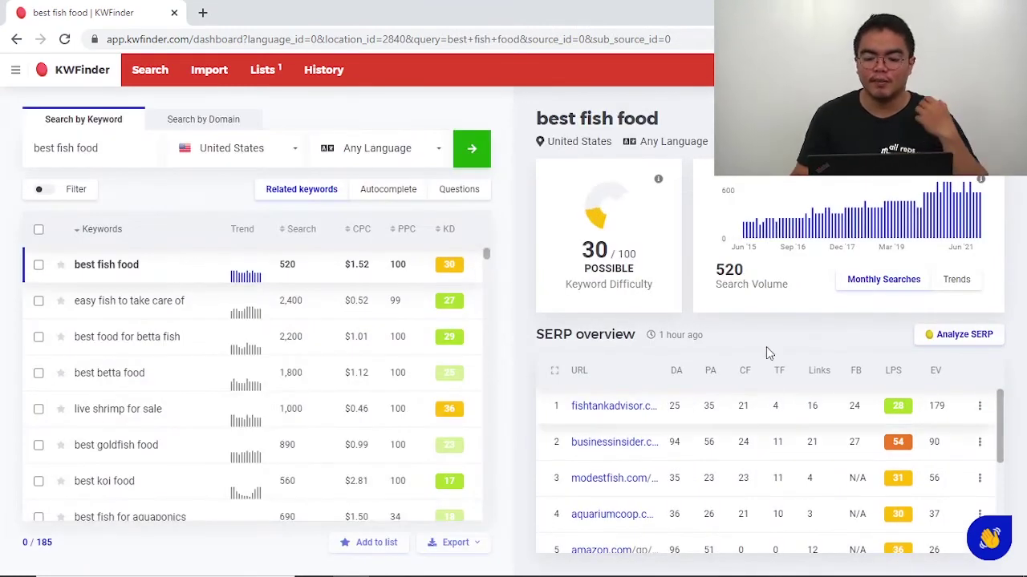
mouse_move(730, 280)
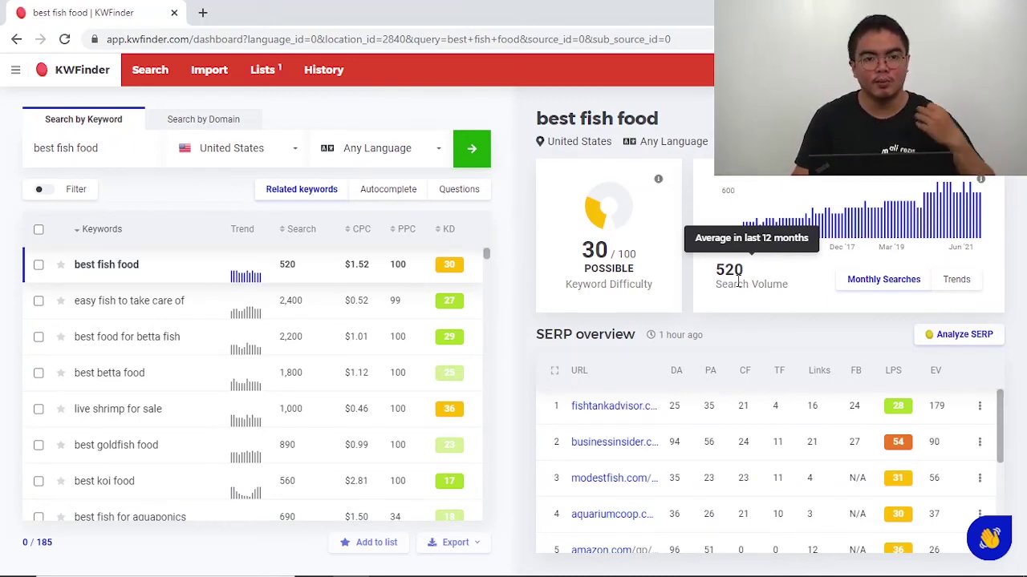
Choose Chicago, IL, United States (DMA Region) as the search location
left_click(277, 160)
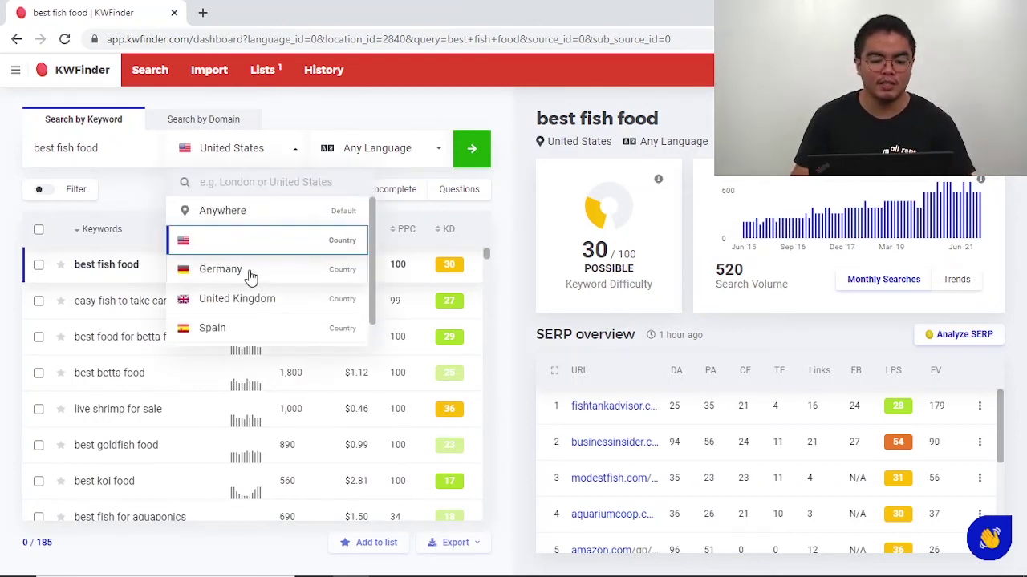
scroll(232, 297, "down", 1)
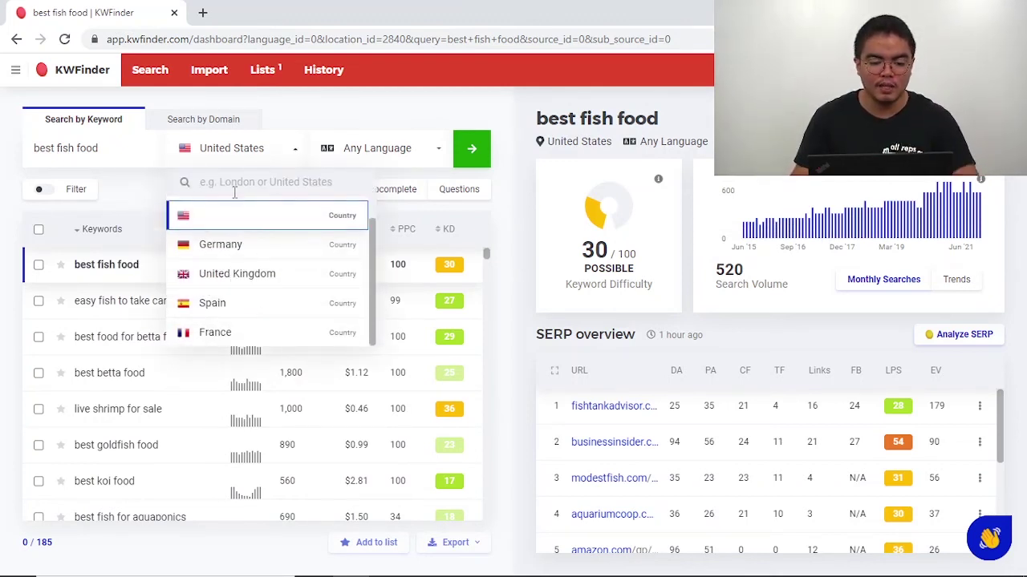
type("chicago")
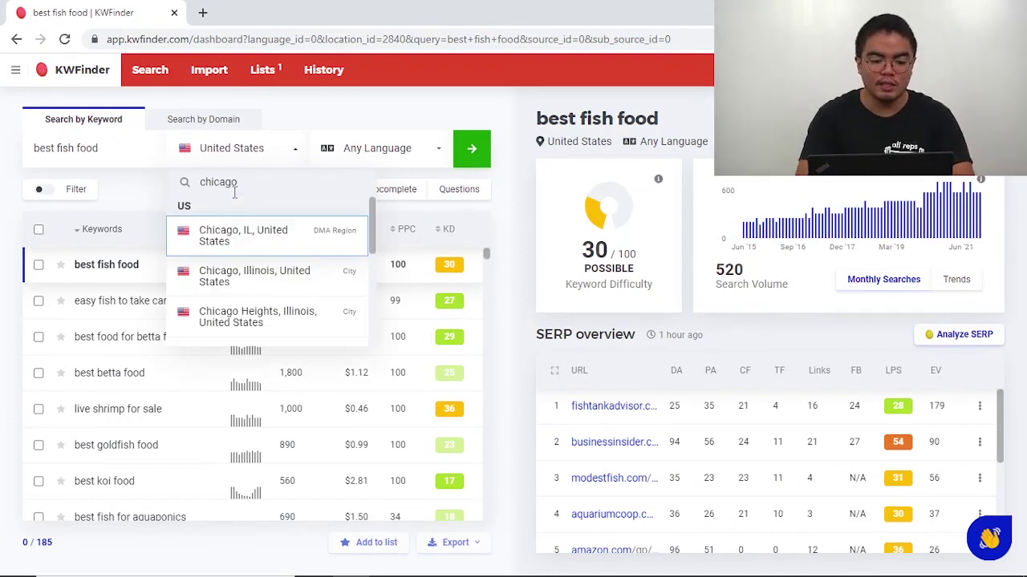
left_click(243, 255)
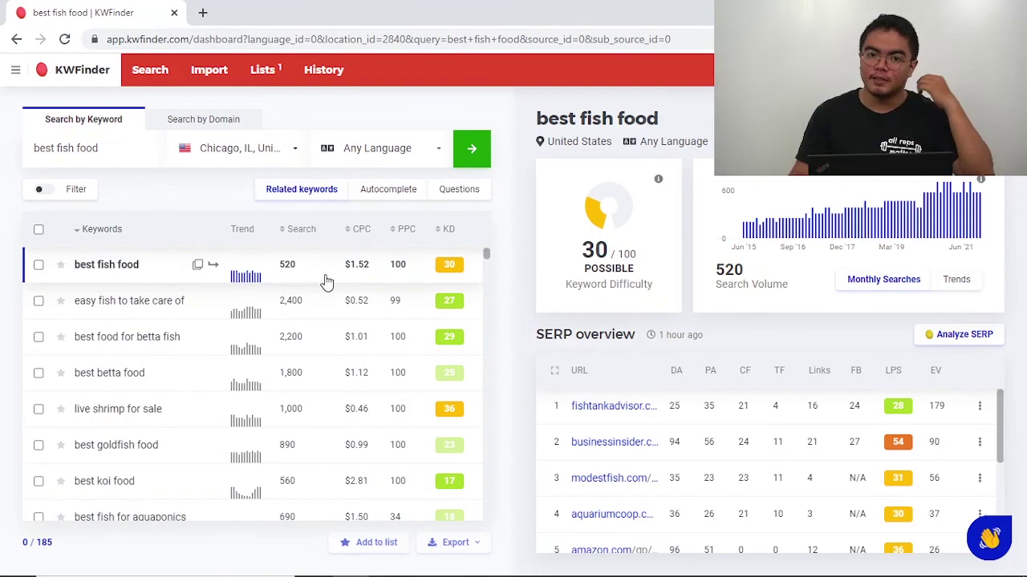